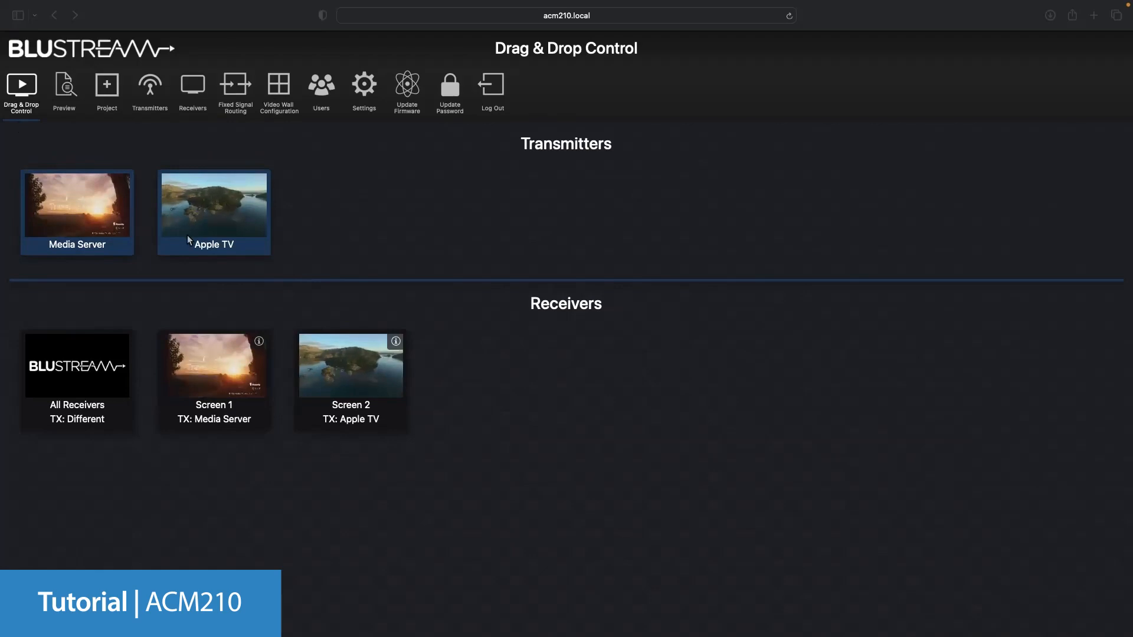
Step: Route Apple TV to Screen 1, and route Media Server to all receivers
{"action": "left_click", "coordinate": [198, 213]}
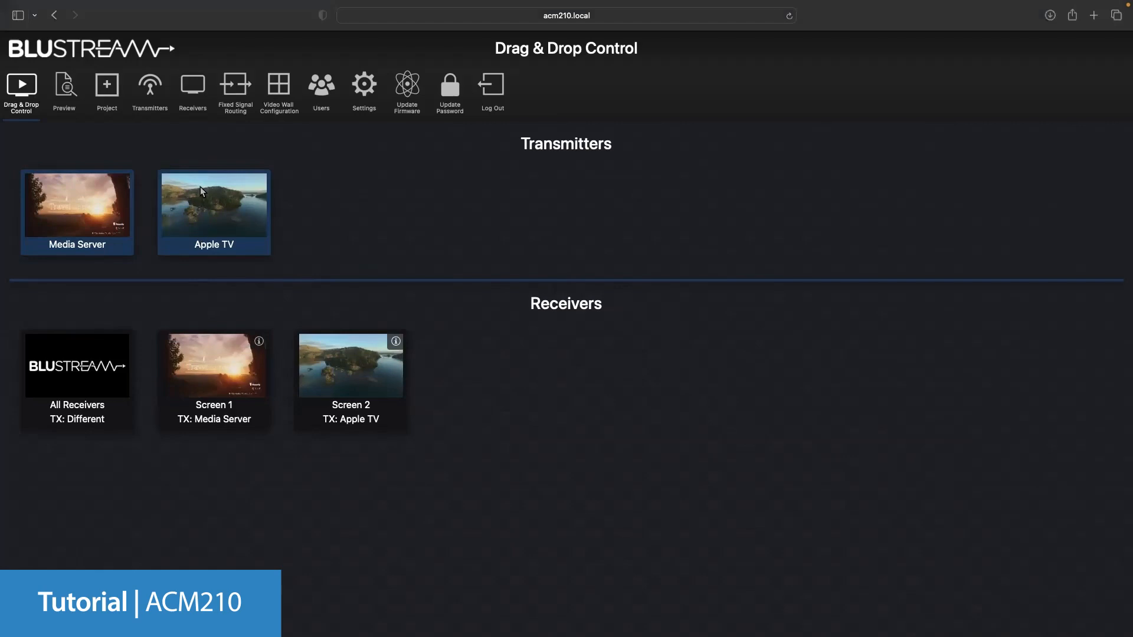
{"action": "left_click_drag", "start_coordinate": [200, 186], "coordinate": [203, 341]}
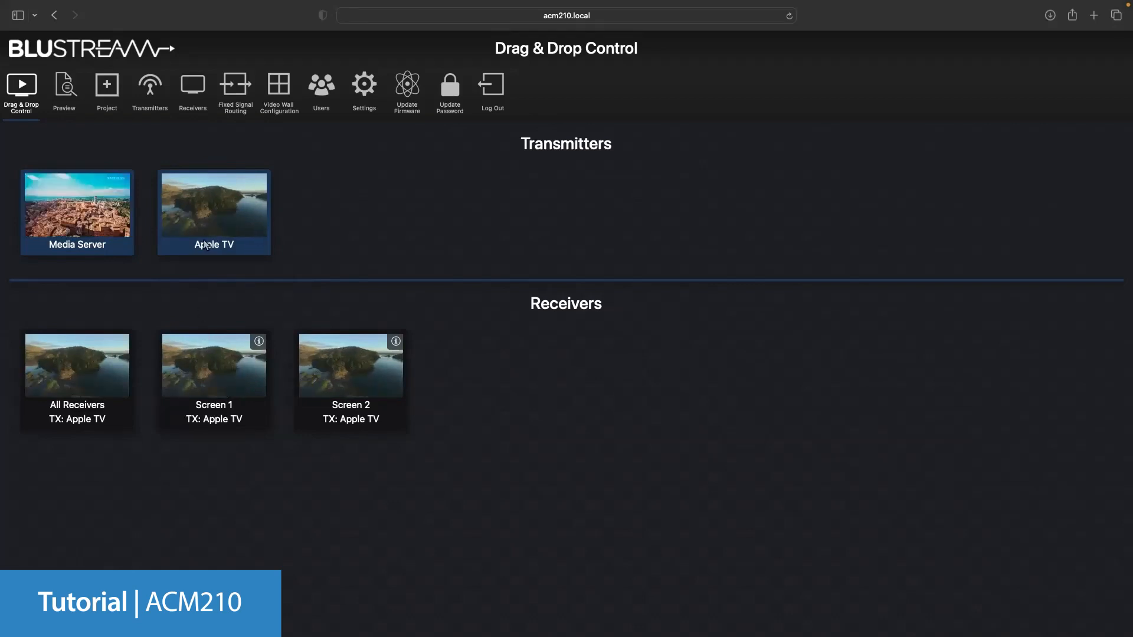
{"action": "left_click_drag", "start_coordinate": [102, 217], "coordinate": [102, 372]}
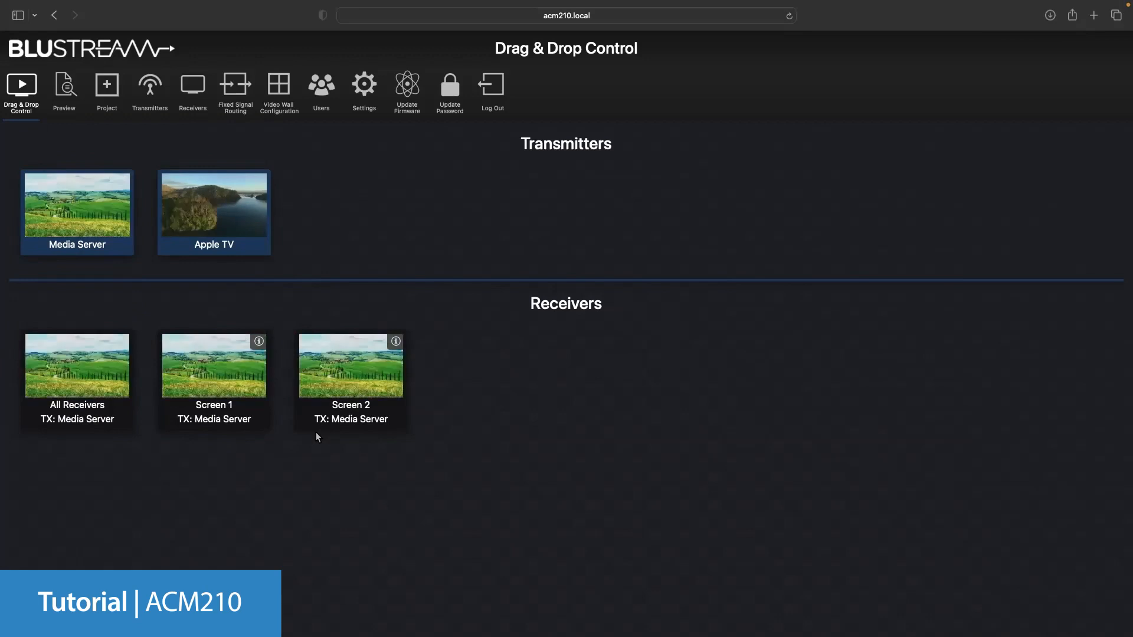
Step: Preview the Apple TV transmitter's picture alongside the Screen 1 receiver
{"action": "left_click", "coordinate": [68, 98]}
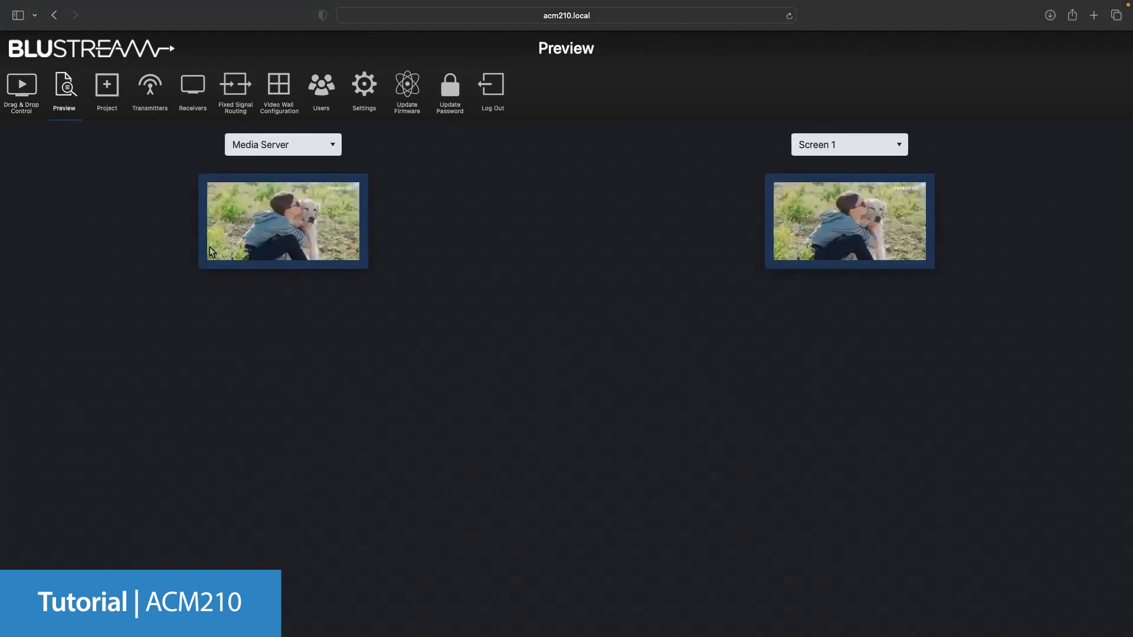
{"action": "left_click", "coordinate": [322, 145]}
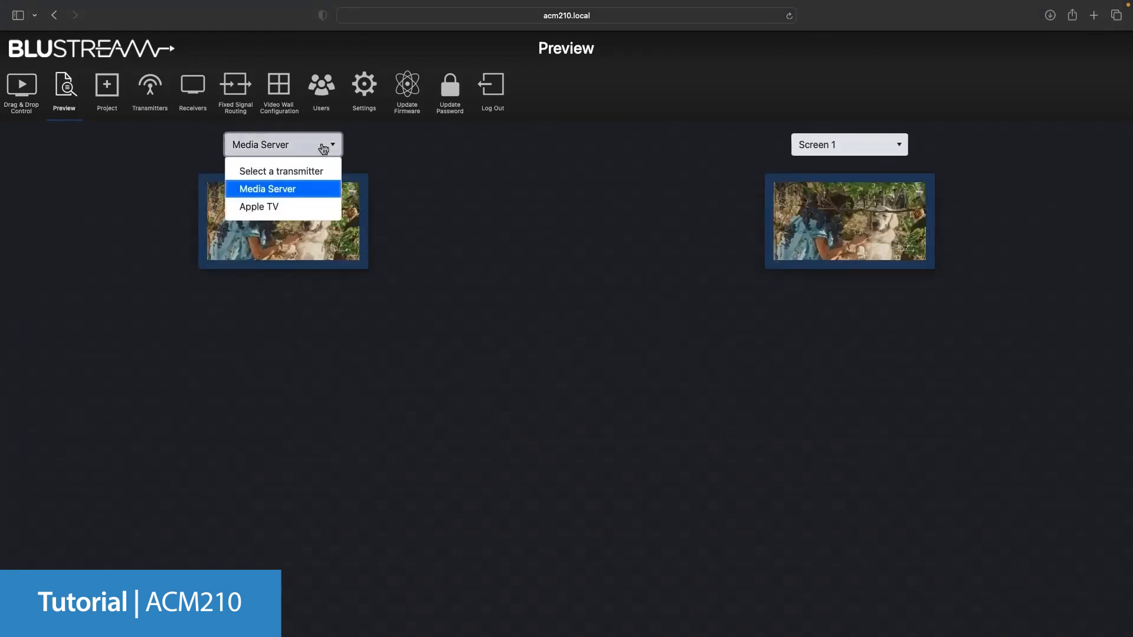
{"action": "left_click", "coordinate": [270, 208]}
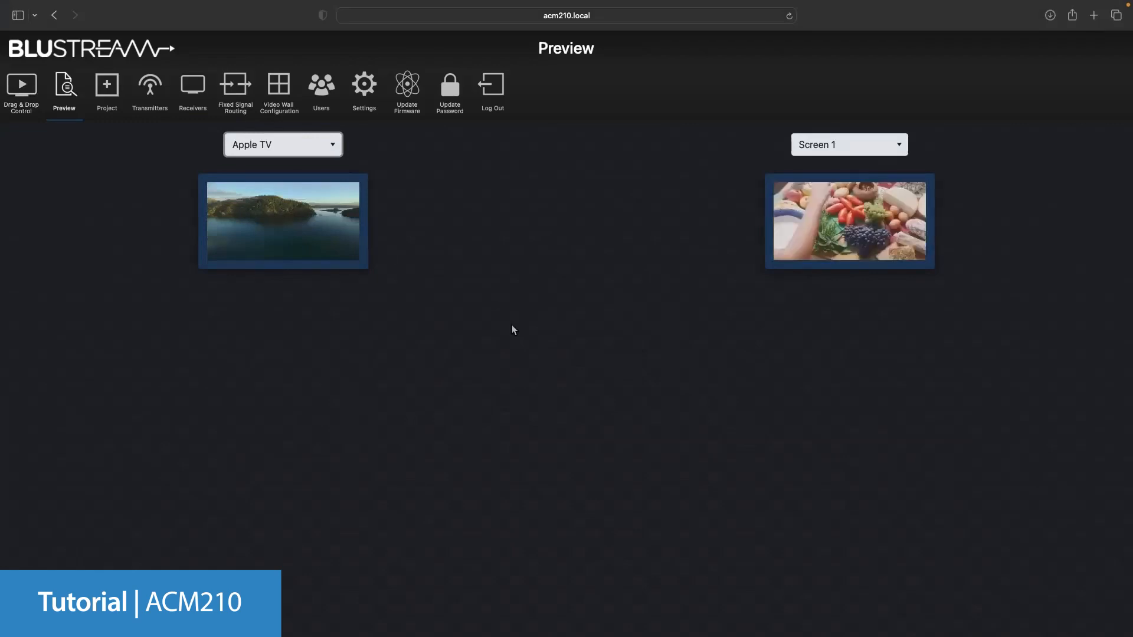
Step: Sort the project's current transmitters by ID and by name
{"action": "left_click", "coordinate": [106, 90]}
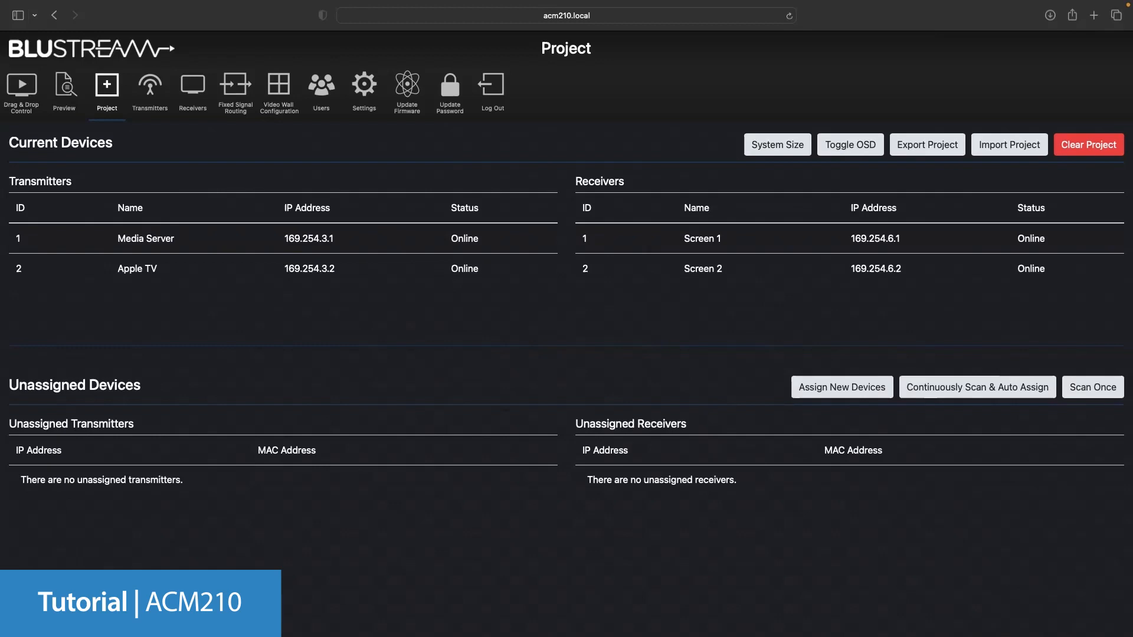
{"action": "left_click", "coordinate": [23, 209]}
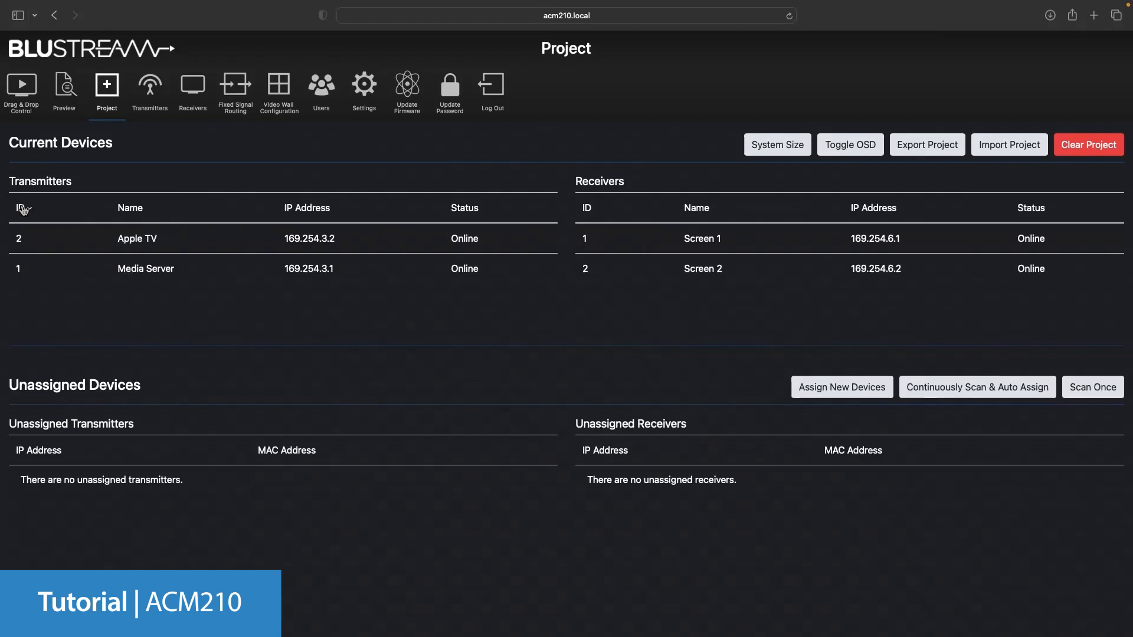
{"action": "left_click", "coordinate": [129, 210]}
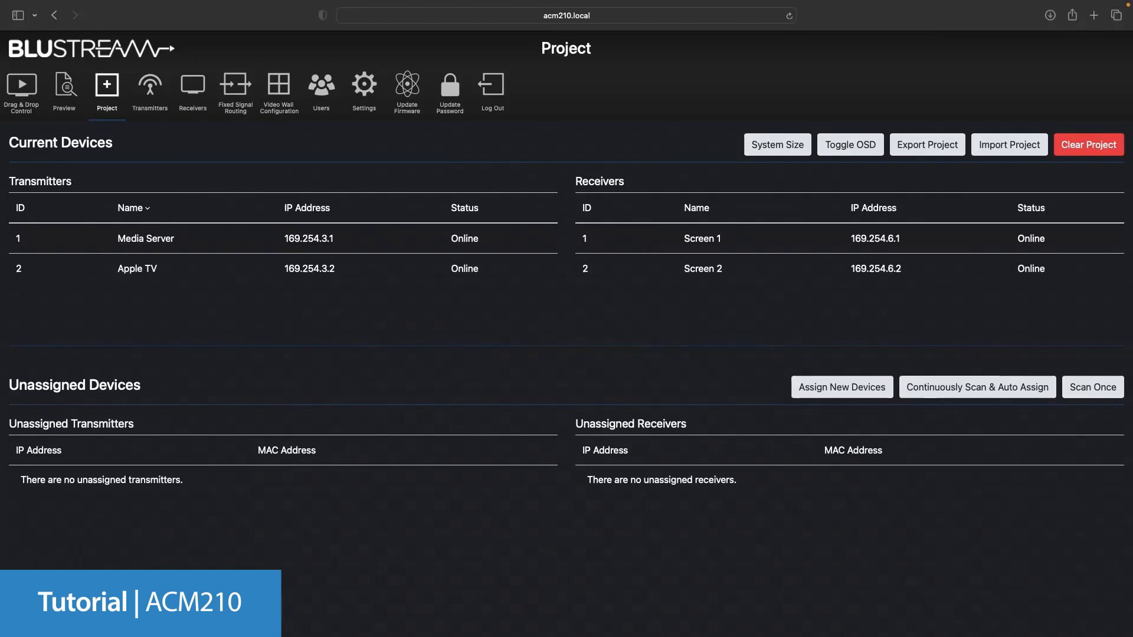
Step: Review the available actions and settings of the Media Server transmitter, and close them without changes
{"action": "left_click", "coordinate": [150, 91]}
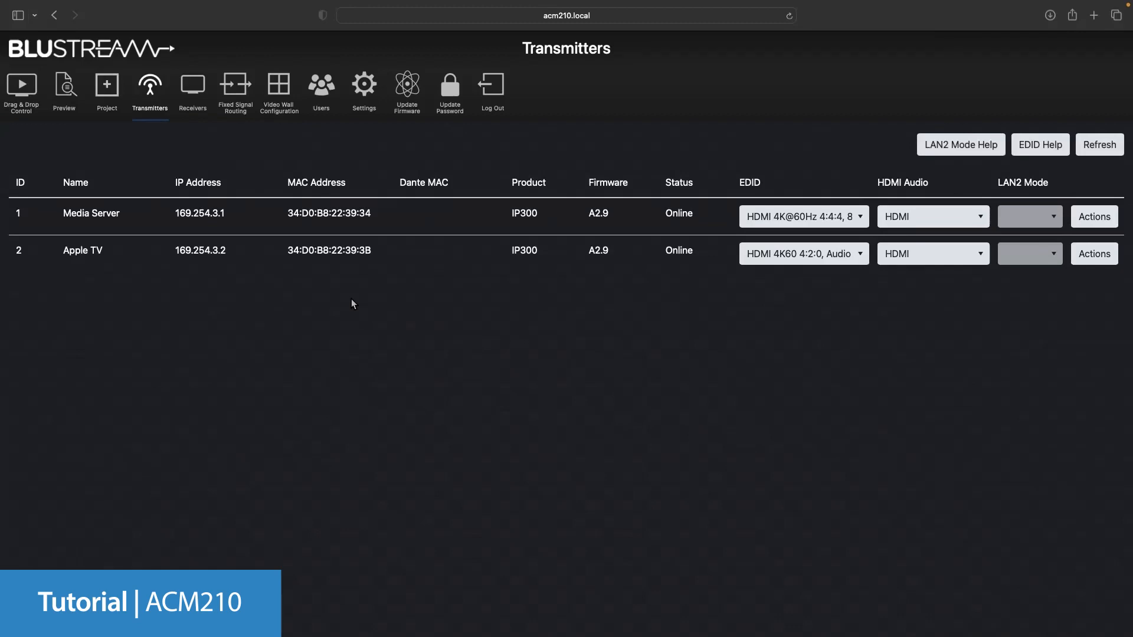
{"action": "left_click", "coordinate": [1094, 218]}
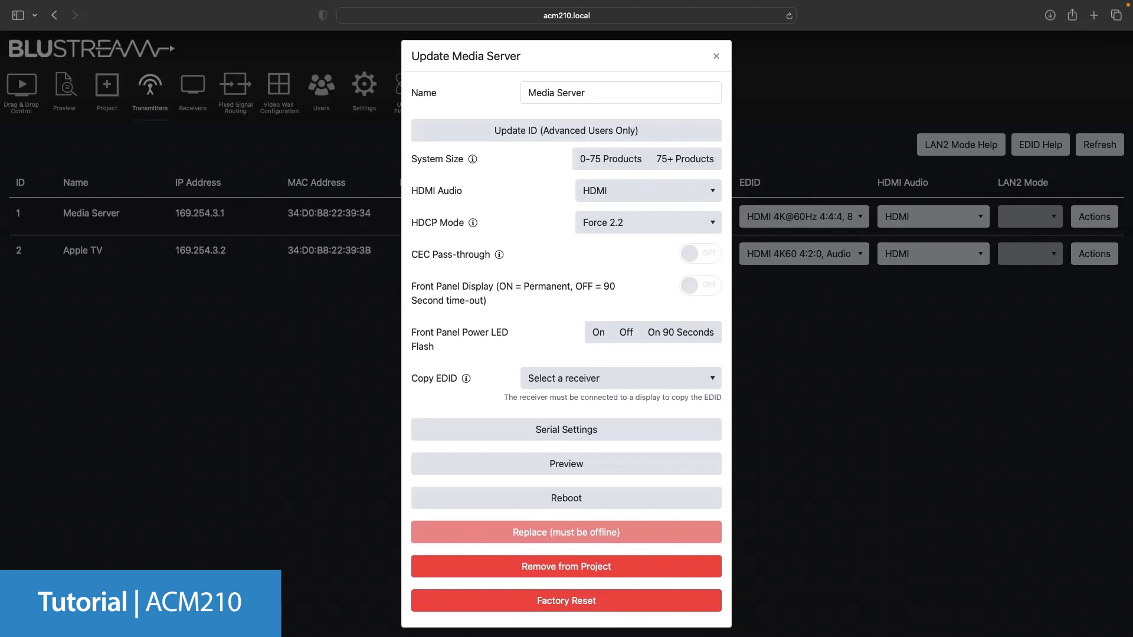
{"action": "left_click", "coordinate": [715, 56]}
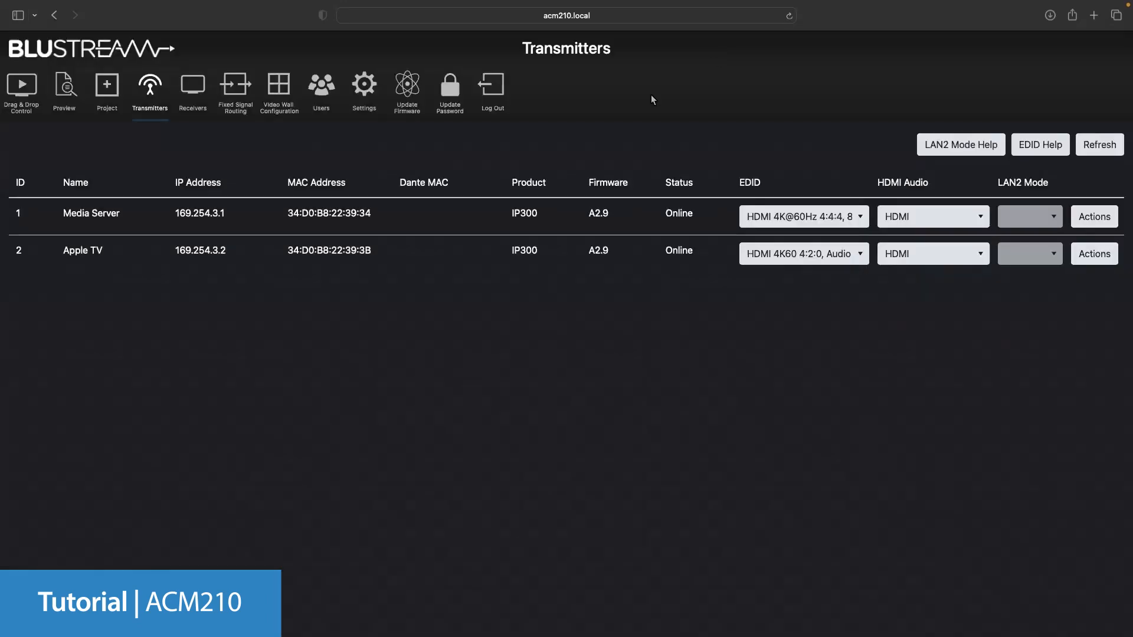
Step: Review all available actions and settings of the Screen 1 receiver, down to Factory Reset, without changing any
{"action": "left_click", "coordinate": [197, 89]}
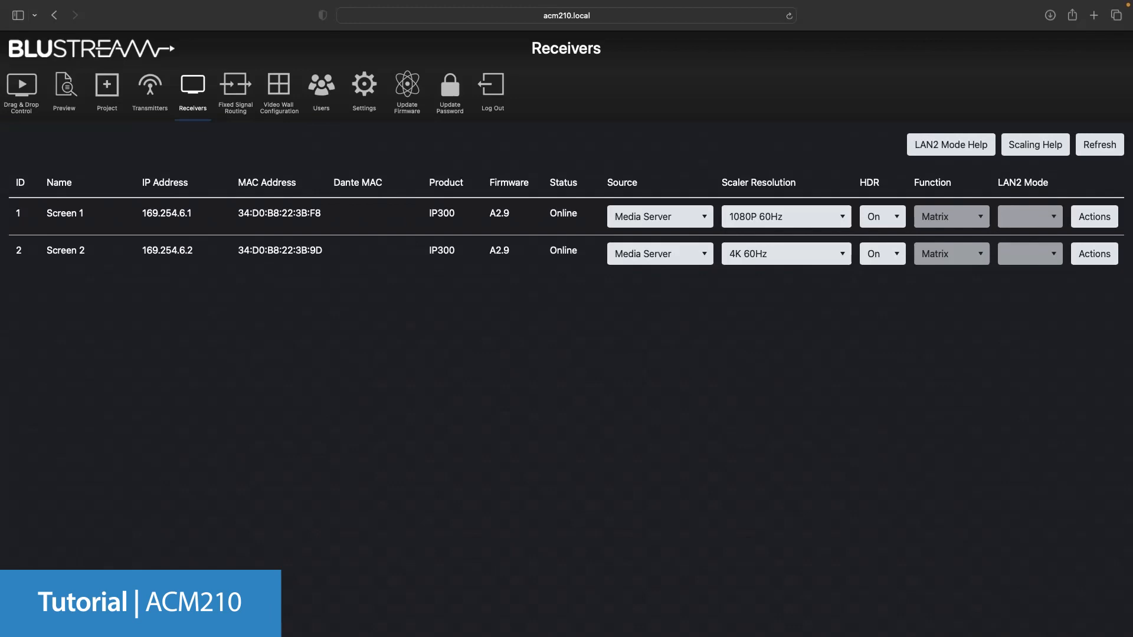
{"action": "left_click", "coordinate": [1089, 220]}
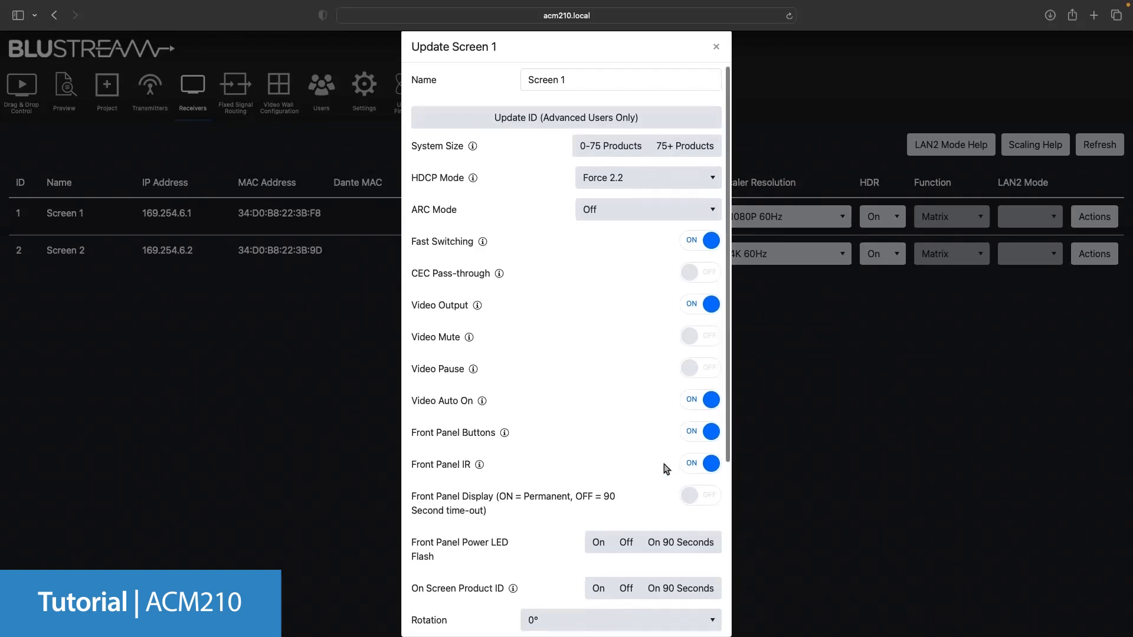
{"action": "scroll", "coordinate": [665, 467], "scroll_direction": "down", "scroll_amount": 5}
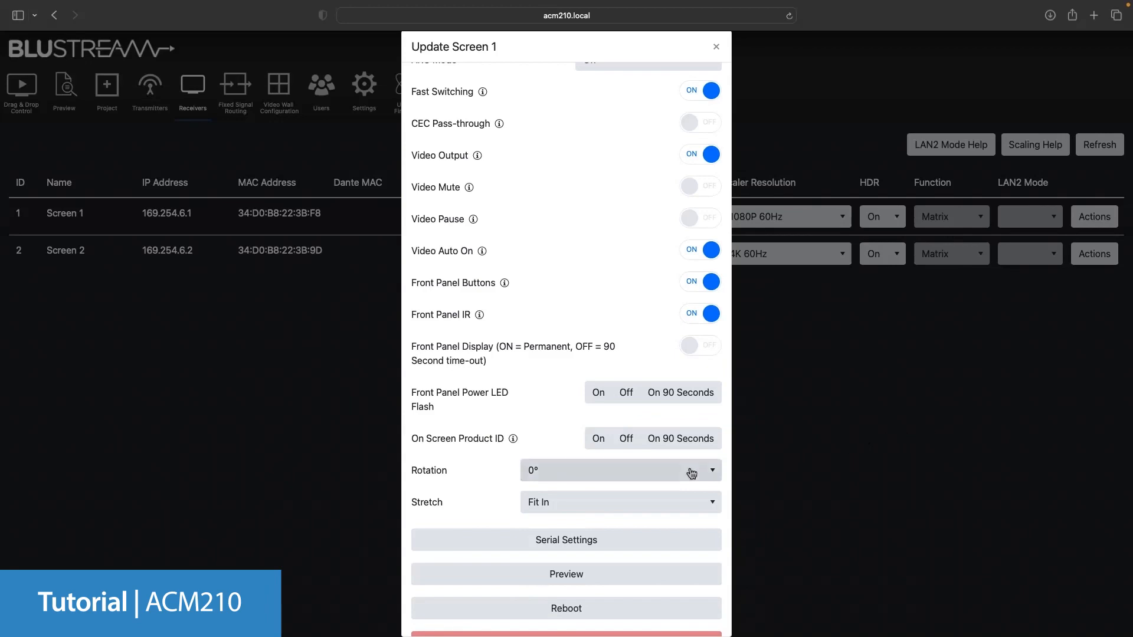
{"action": "scroll", "coordinate": [691, 479], "scroll_direction": "down", "scroll_amount": 3}
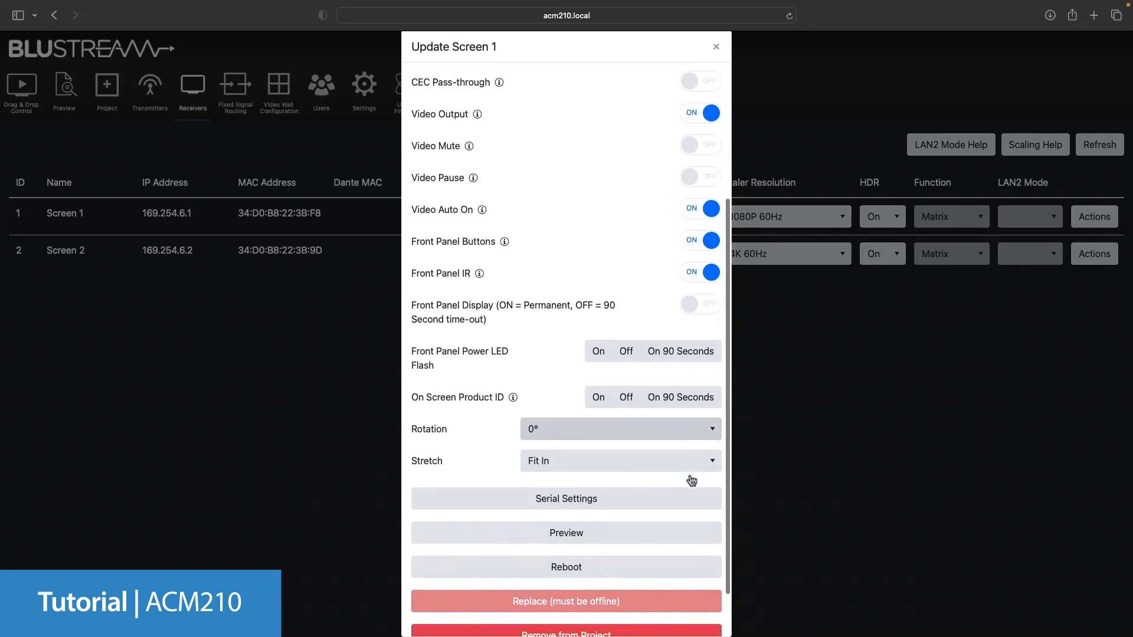
{"action": "scroll", "coordinate": [692, 480], "scroll_direction": "down", "scroll_amount": 1}
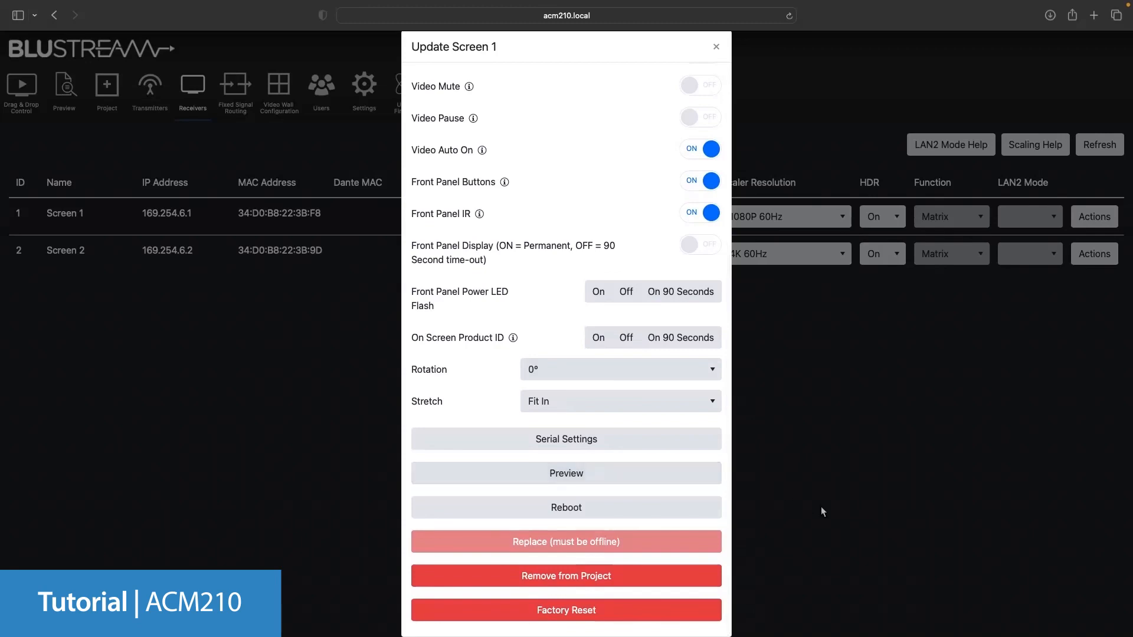
{"action": "left_click", "coordinate": [716, 49]}
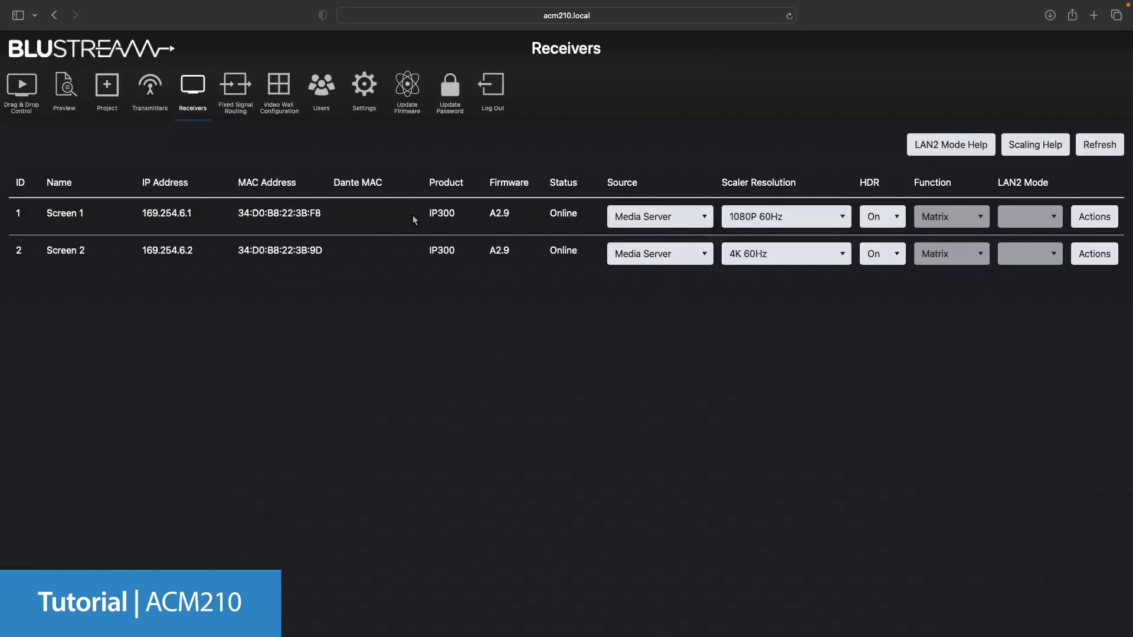
Step: Check the fixed signal routing and the guest user's transmitter and receiver permissions
{"action": "left_click", "coordinate": [240, 95]}
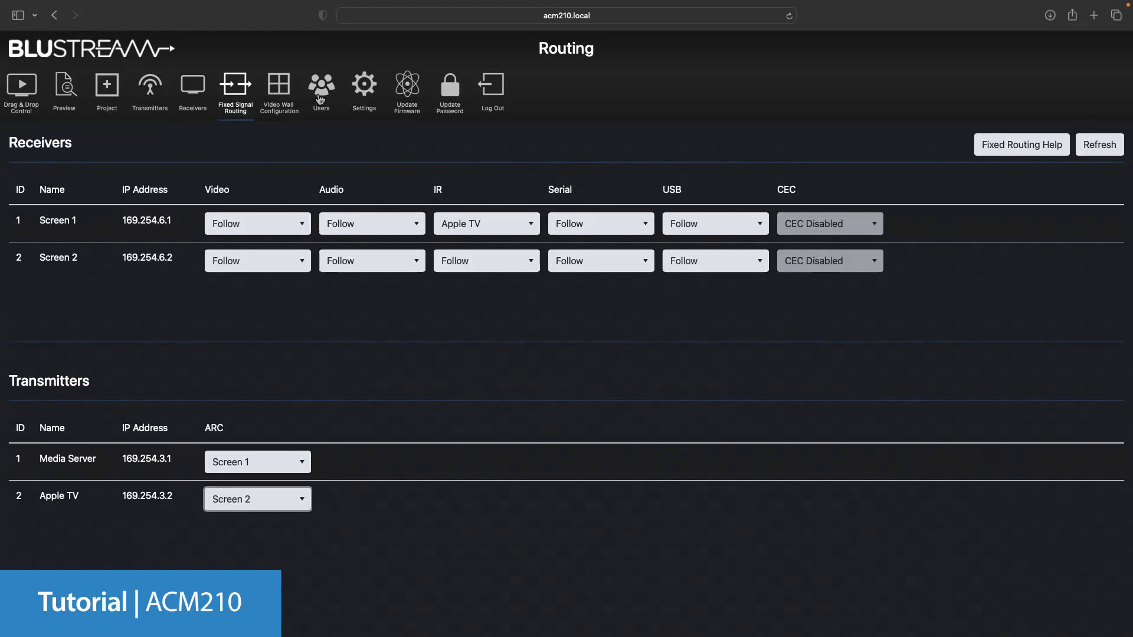
{"action": "left_click", "coordinate": [321, 93]}
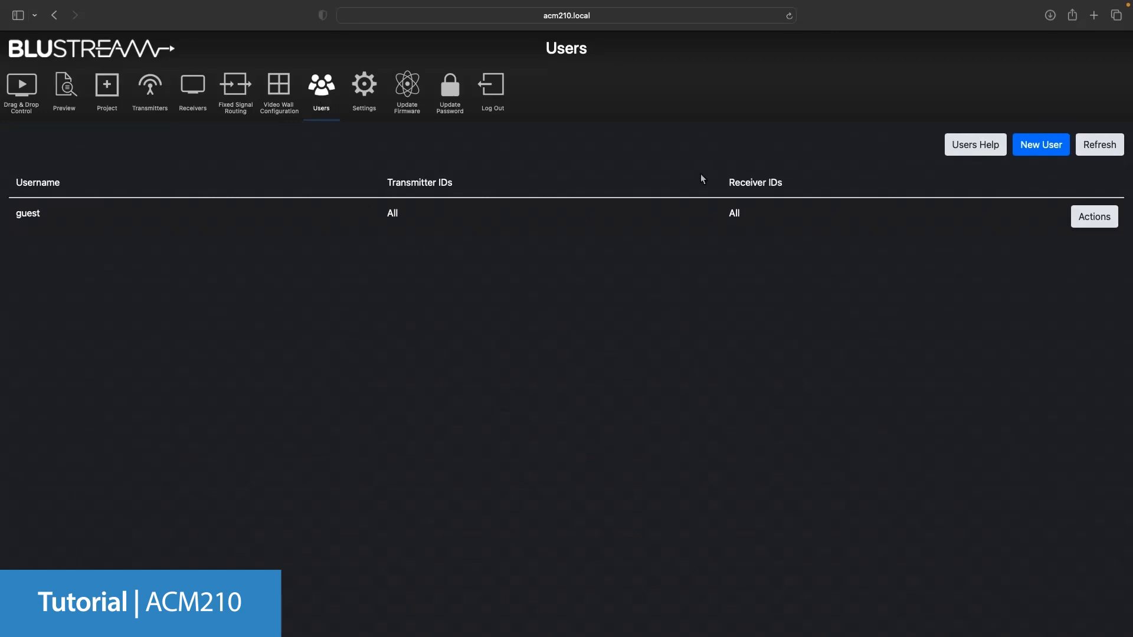
{"action": "left_click", "coordinate": [1079, 220]}
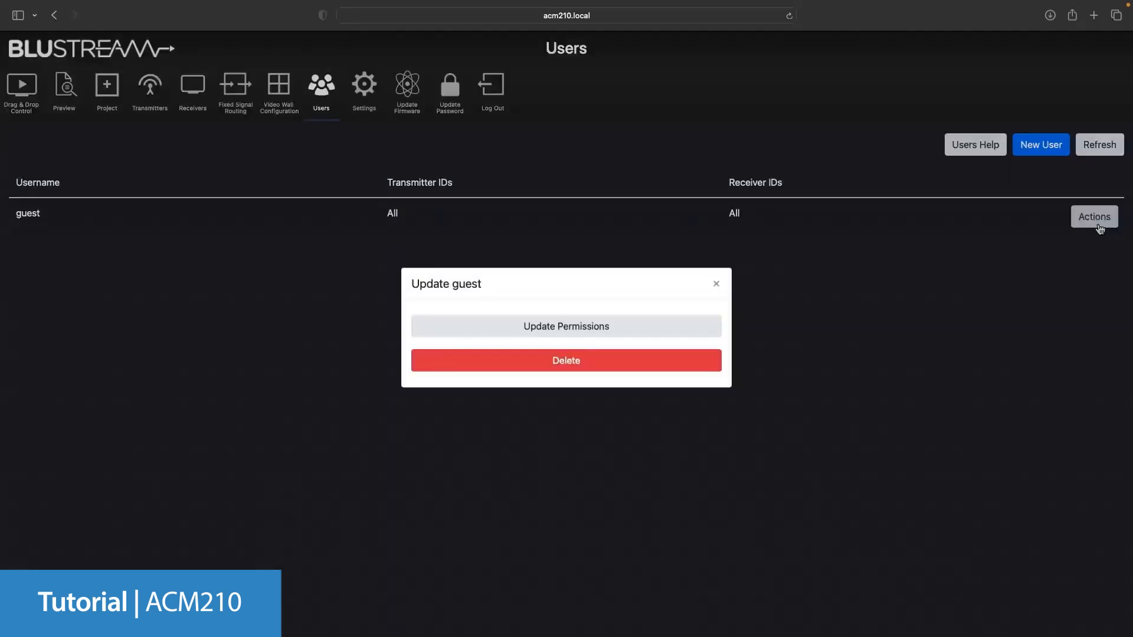
{"action": "left_click", "coordinate": [666, 341]}
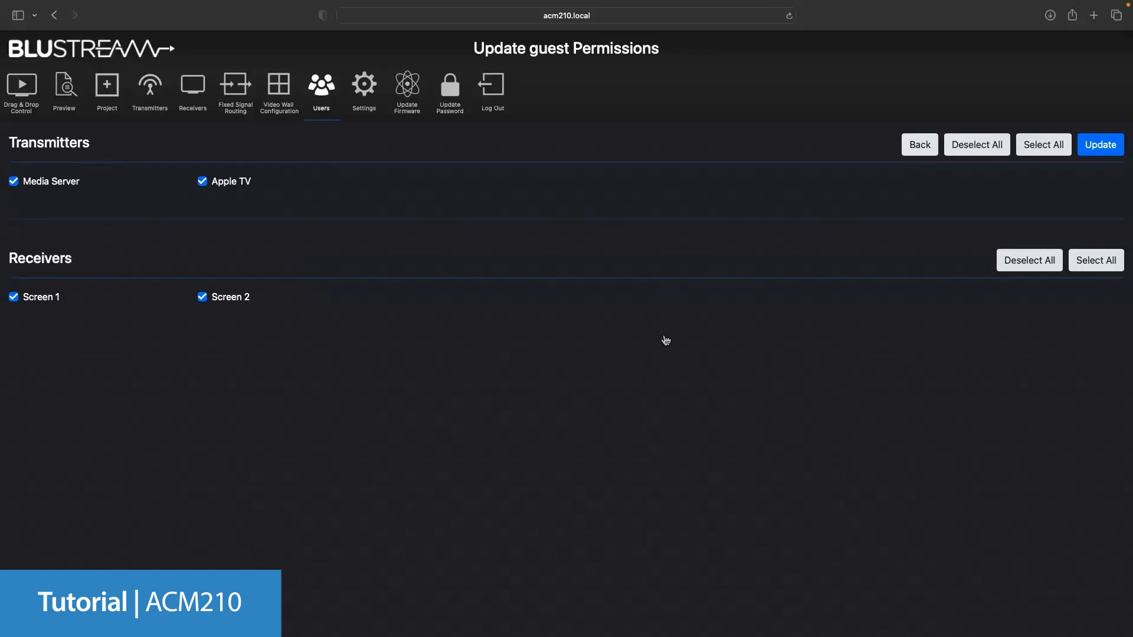
{"action": "left_click", "coordinate": [916, 148]}
Step: Delete the guest user from the system and add the guest account back
{"action": "left_click", "coordinate": [1093, 216]}
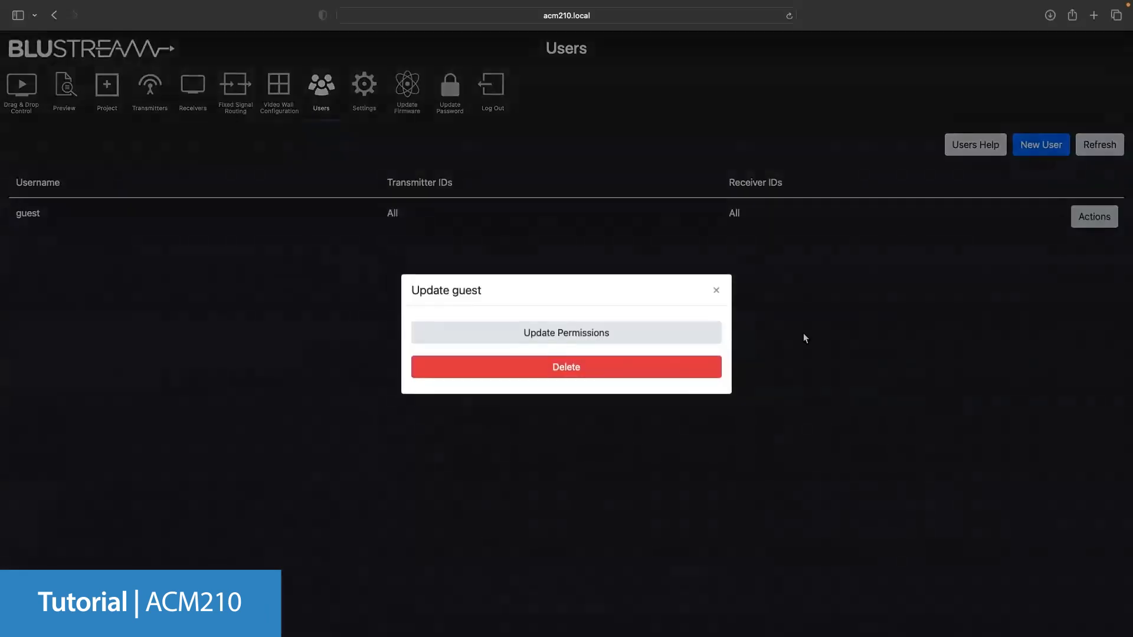
{"action": "left_click", "coordinate": [640, 370]}
{"action": "left_click", "coordinate": [705, 381]}
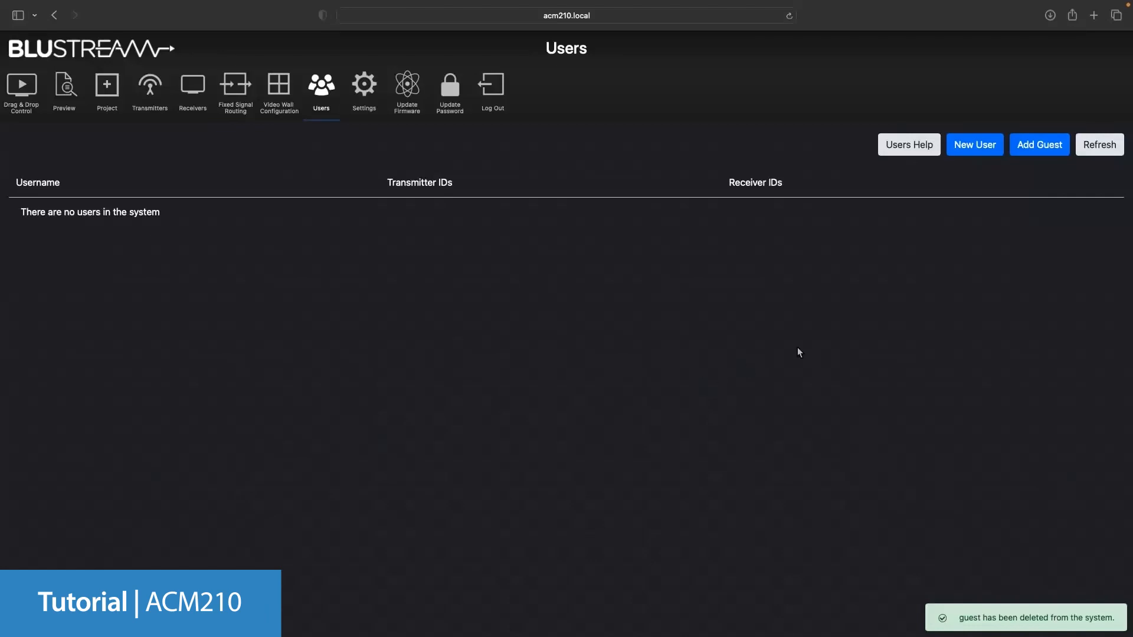
{"action": "left_click", "coordinate": [1027, 146]}
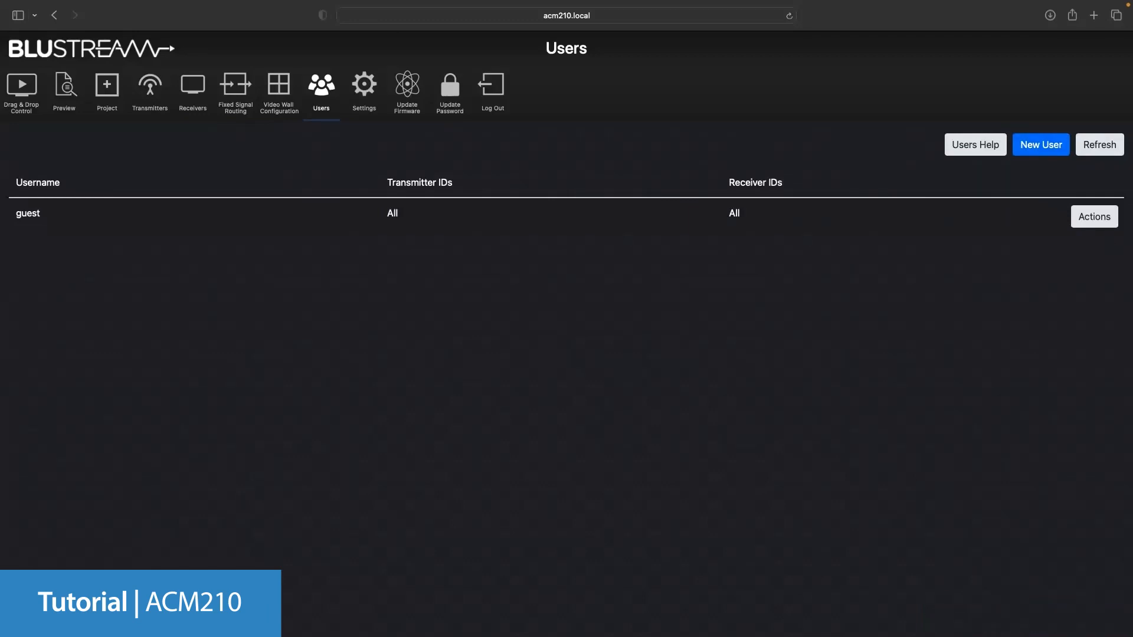
Step: View the form for creating a new user and close it without creating one
{"action": "left_click", "coordinate": [1037, 151]}
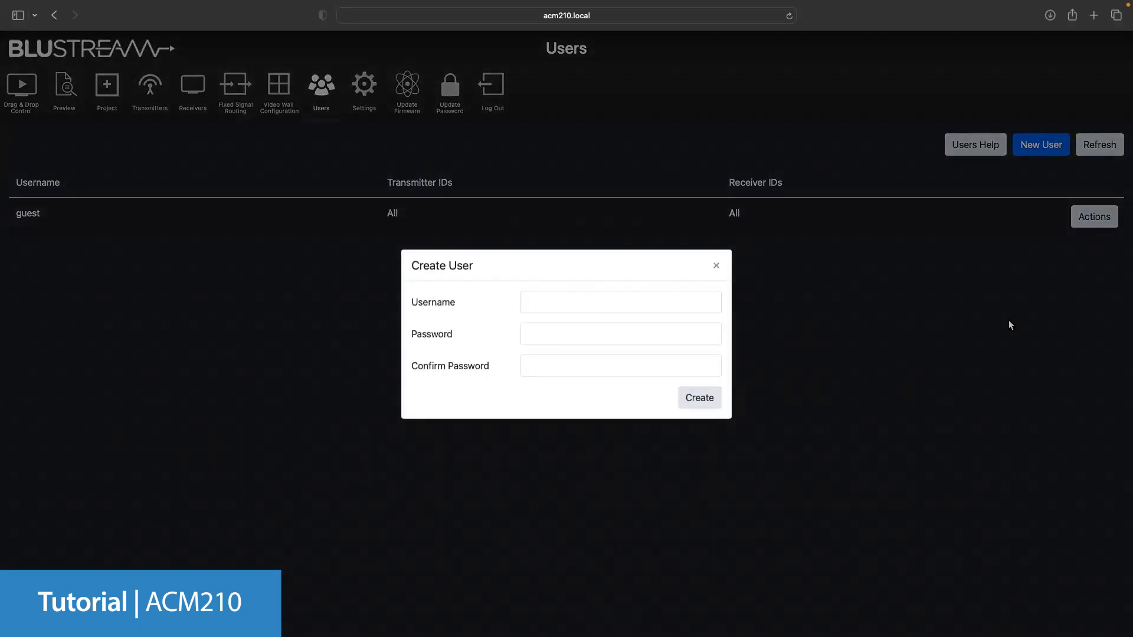
{"action": "left_click", "coordinate": [717, 269]}
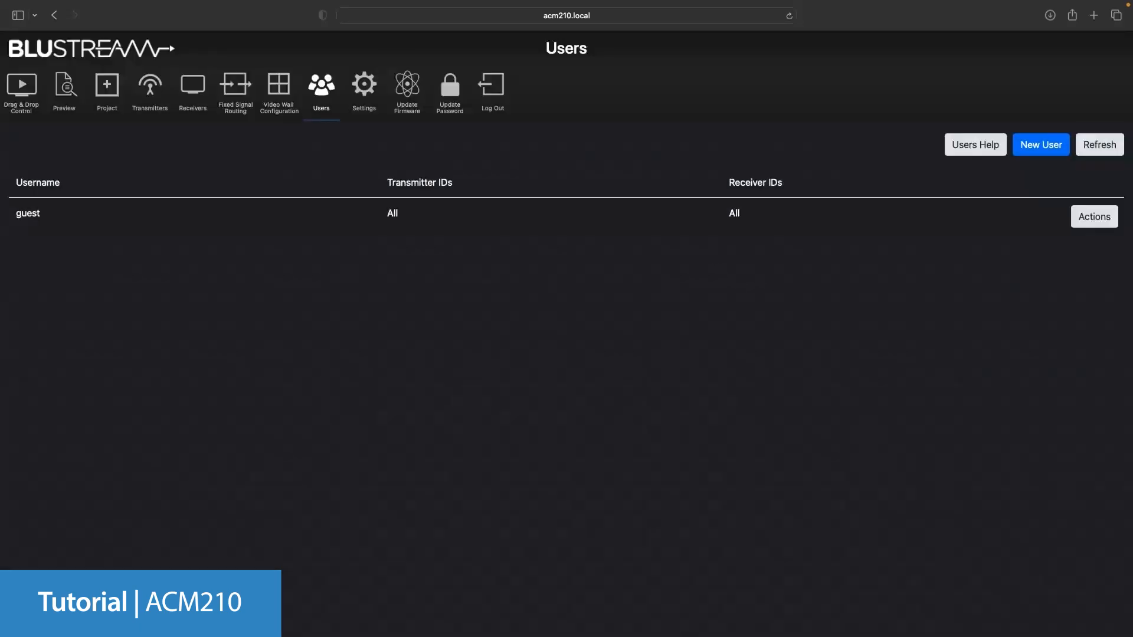
Step: Review the editable general settings and domain name of the ACM210 without changing them
{"action": "left_click", "coordinate": [364, 89]}
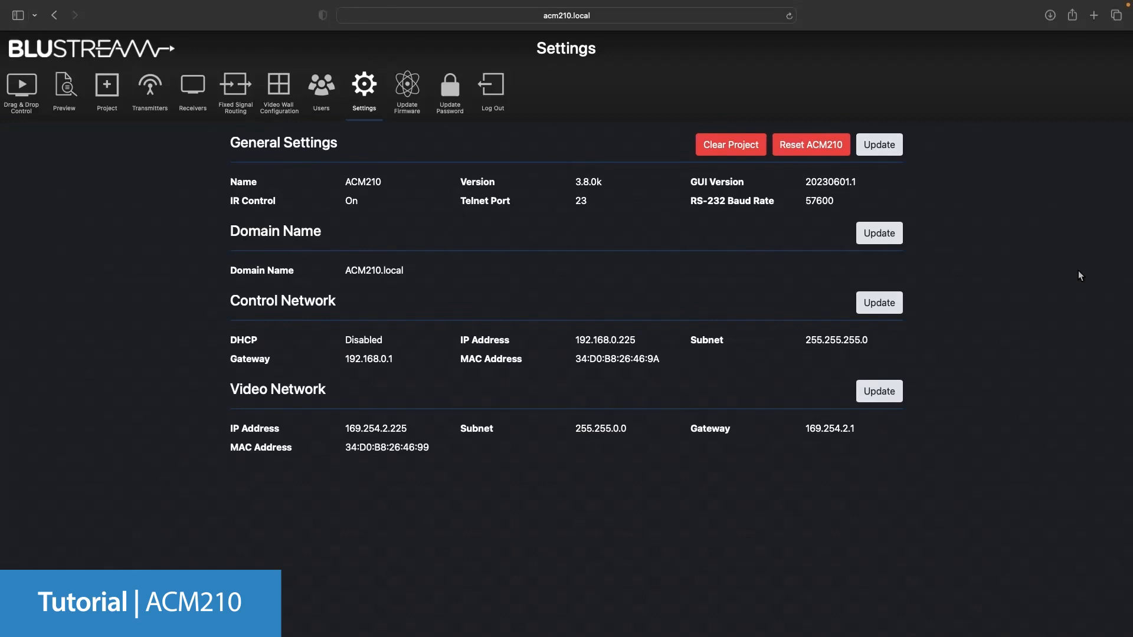
{"action": "left_click", "coordinate": [879, 145]}
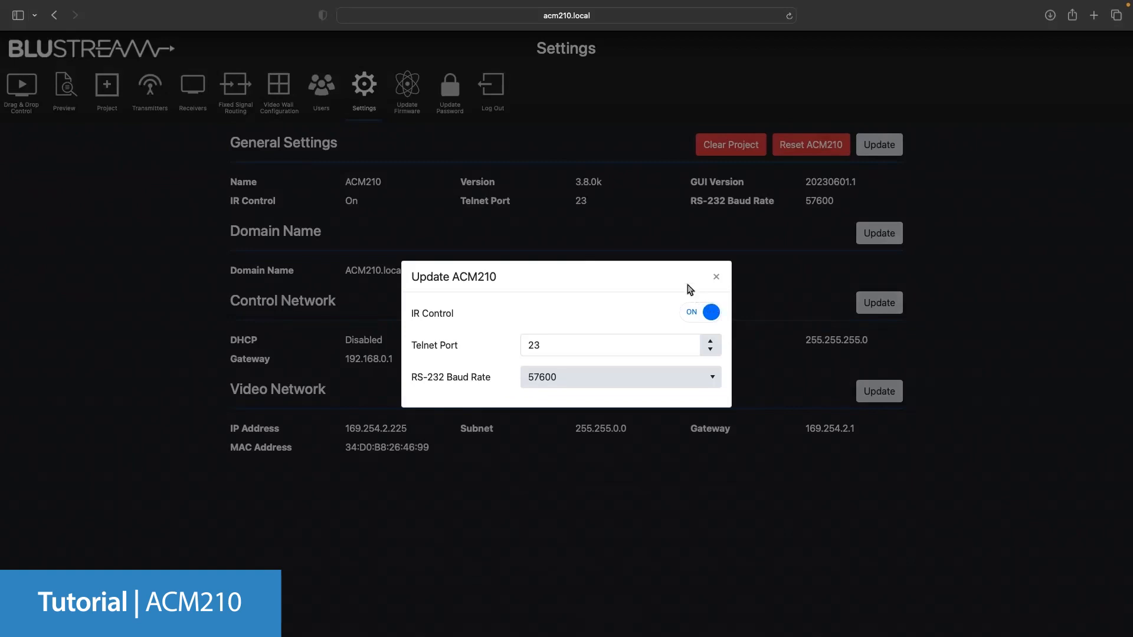
{"action": "left_click", "coordinate": [716, 277]}
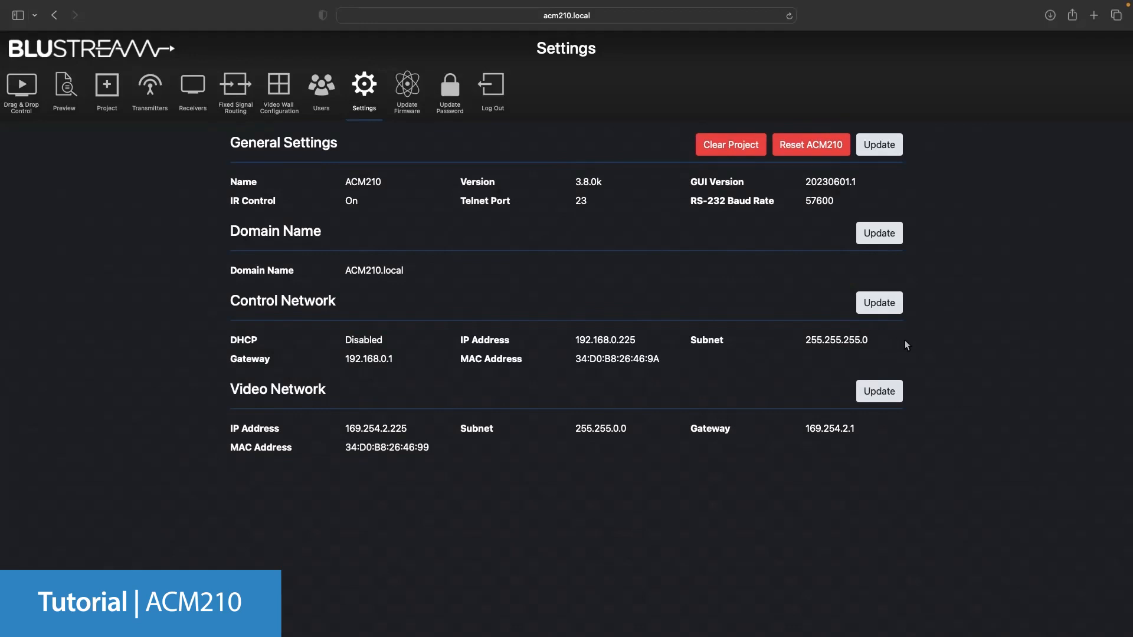
{"action": "left_click", "coordinate": [875, 234]}
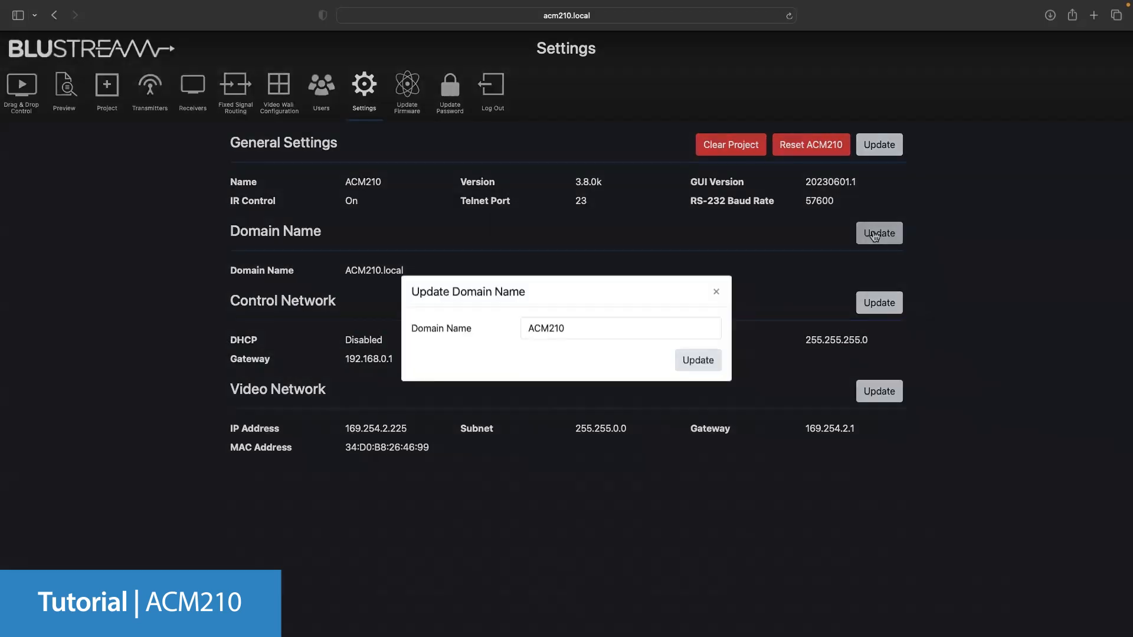
{"action": "left_click", "coordinate": [717, 300]}
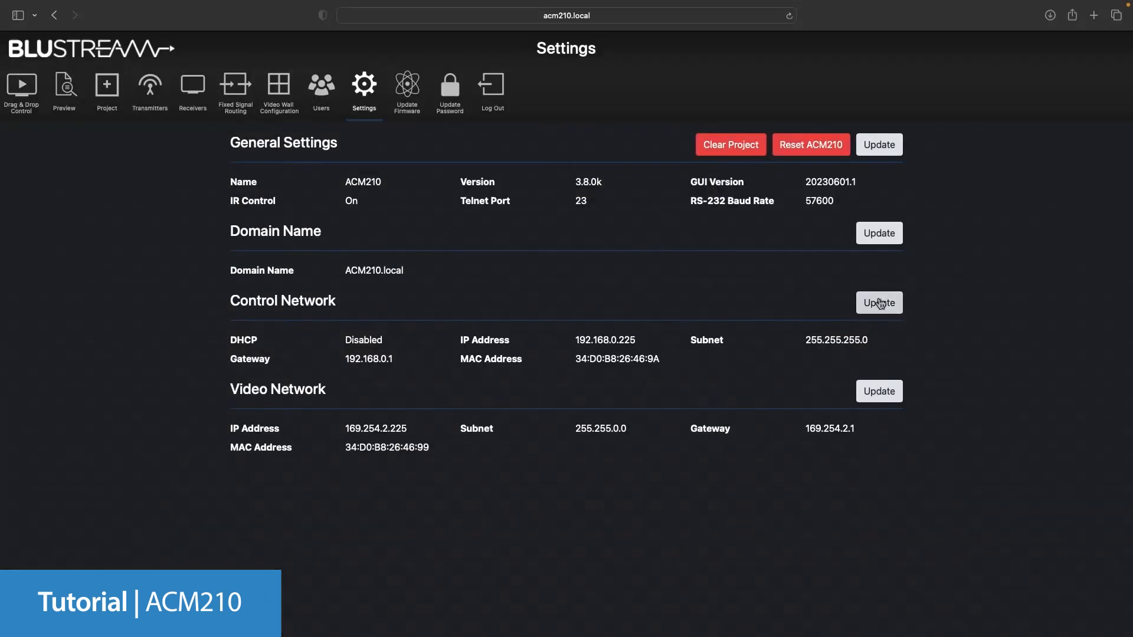
Step: Review the editable IP settings of the ACM210's control network and video network without changing them
{"action": "left_click", "coordinate": [883, 305]}
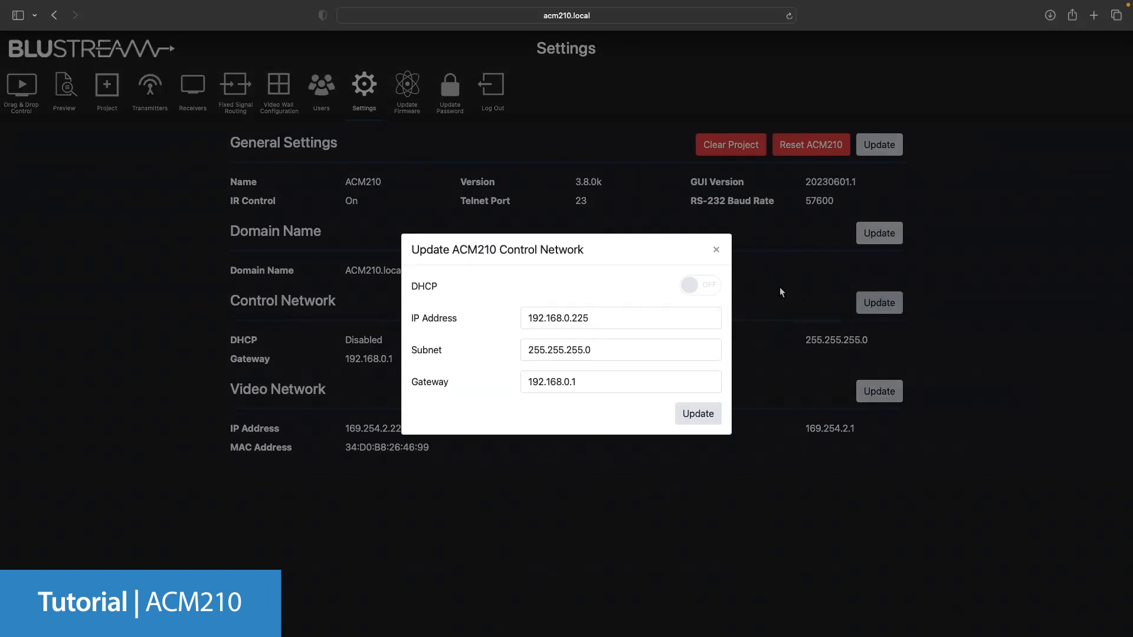
{"action": "left_click", "coordinate": [717, 253]}
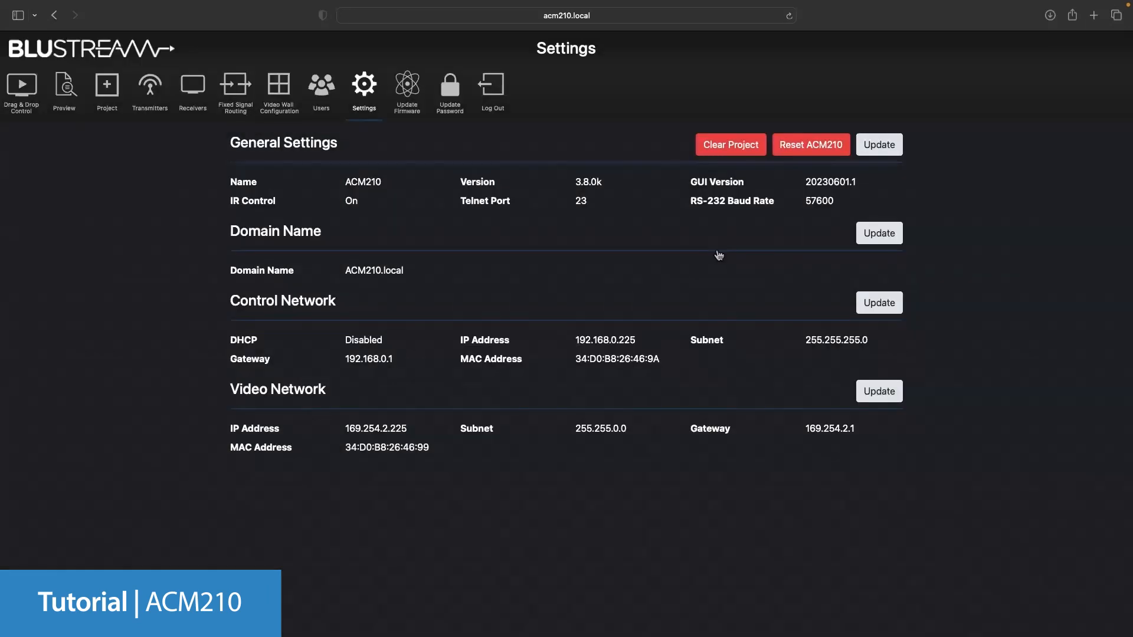
{"action": "left_click", "coordinate": [878, 392]}
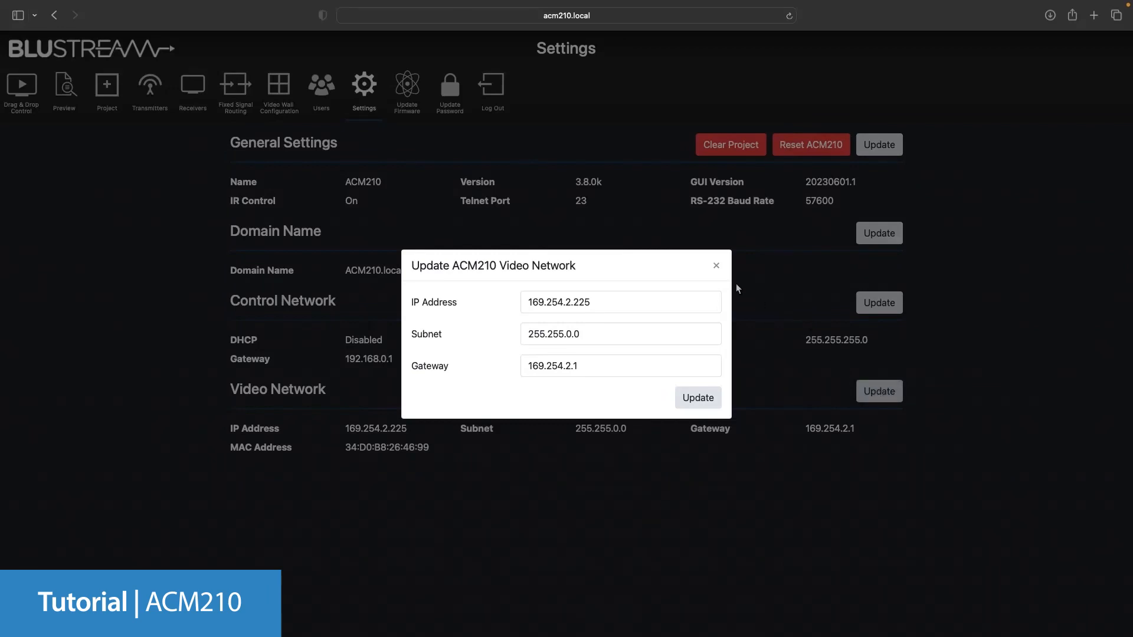
{"action": "left_click", "coordinate": [716, 269]}
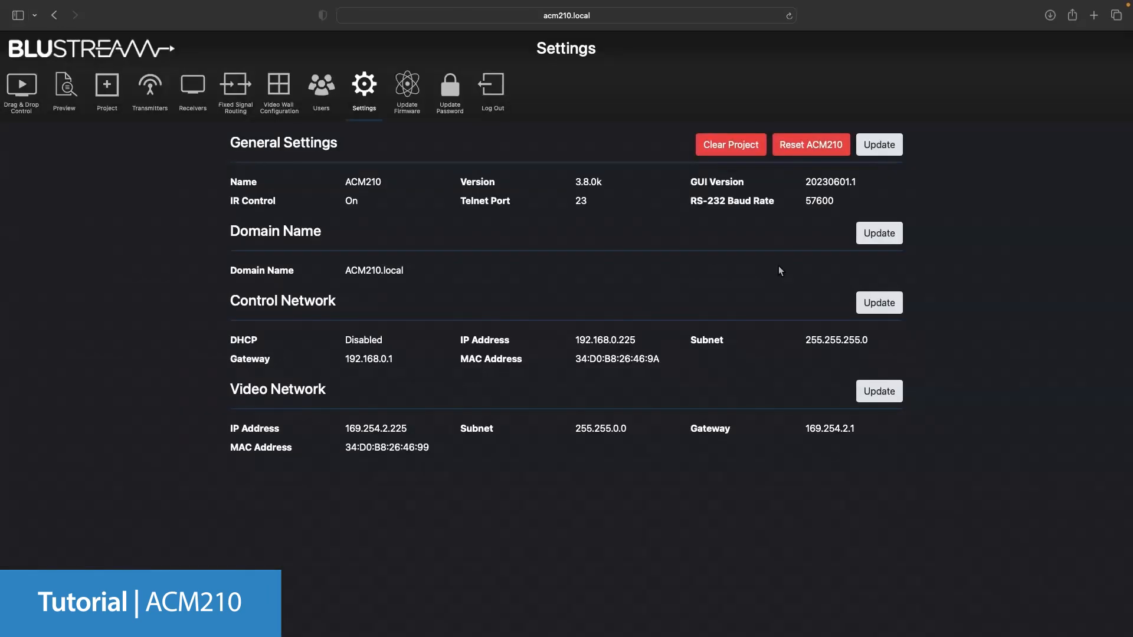
Step: View the form for updating the login password and close it without entering one
{"action": "left_click", "coordinate": [450, 93]}
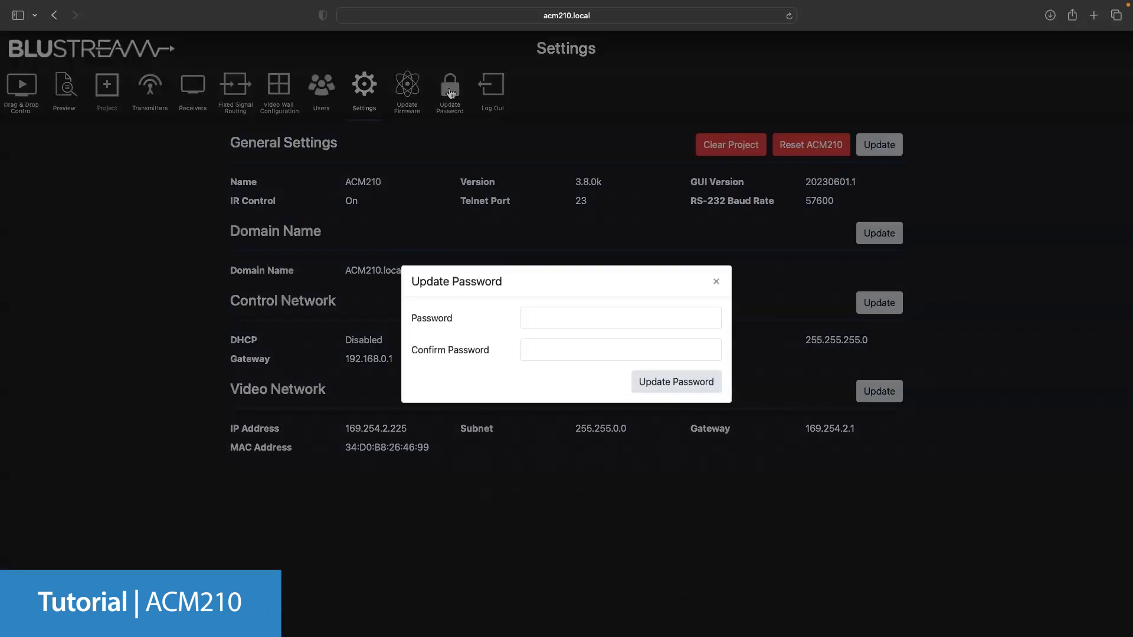
{"action": "left_click", "coordinate": [716, 285]}
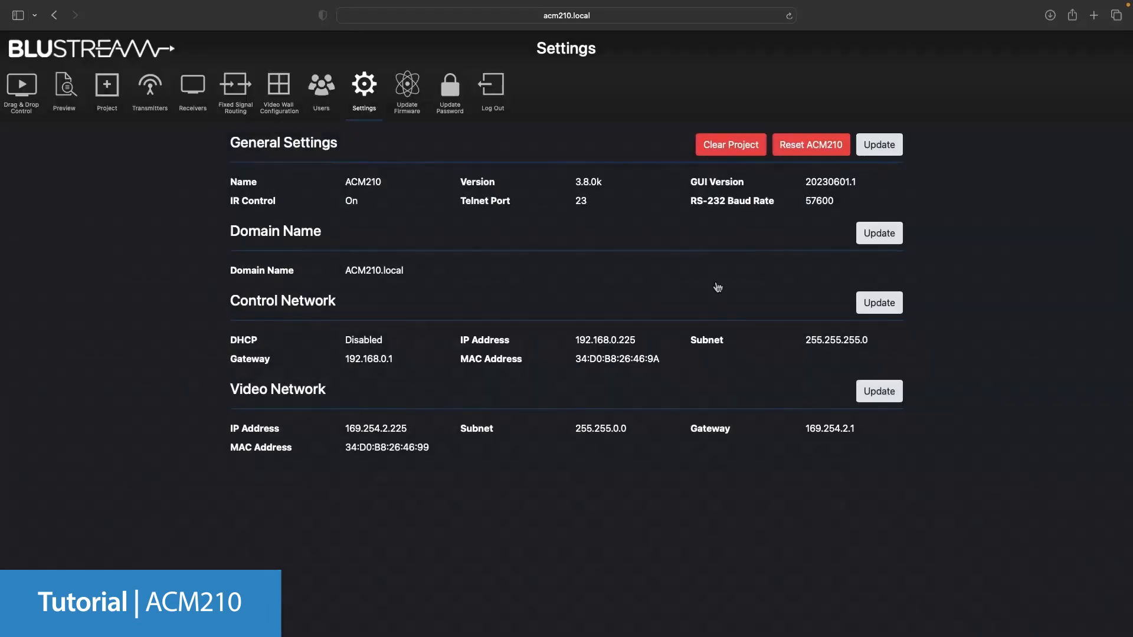